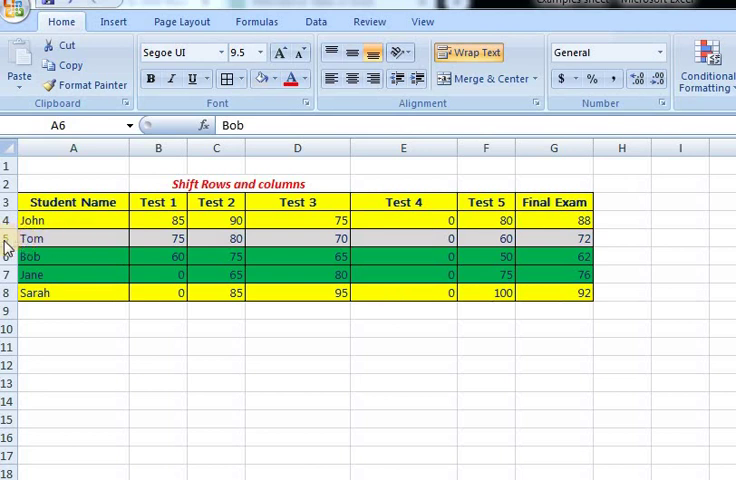
- Move Tom's row down to row 7, just below Jane
{"action": "left_click", "coordinate": [6, 238]}
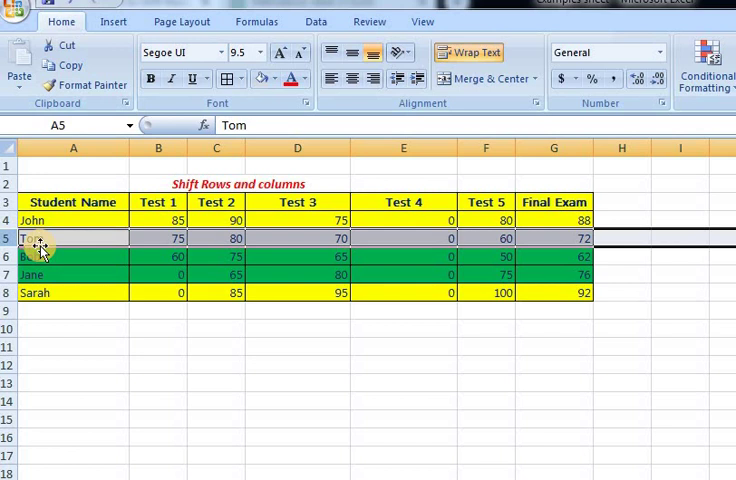
{"action": "left_click_drag", "start_coordinate": [42, 253], "coordinate": [44, 259]}
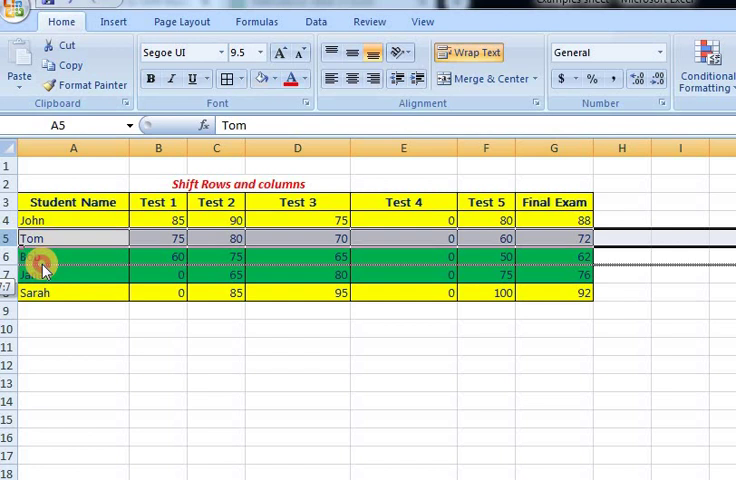
{"action": "left_click_drag", "start_coordinate": [44, 264], "coordinate": [38, 287]}
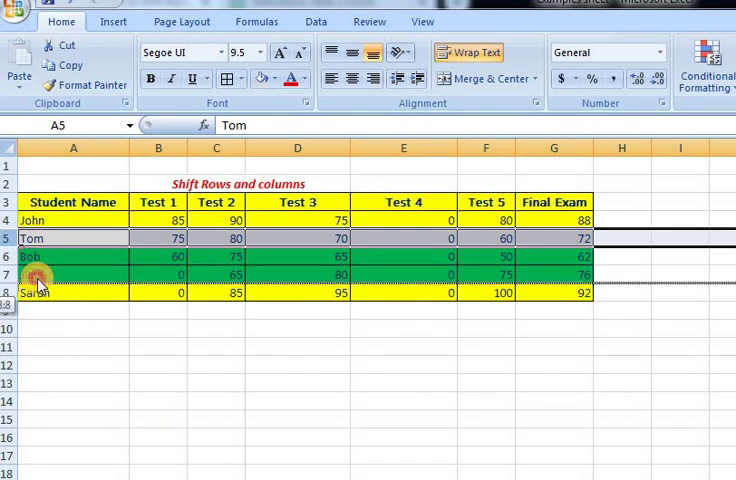
{"action": "left_click_drag", "start_coordinate": [36, 280], "coordinate": [36, 276]}
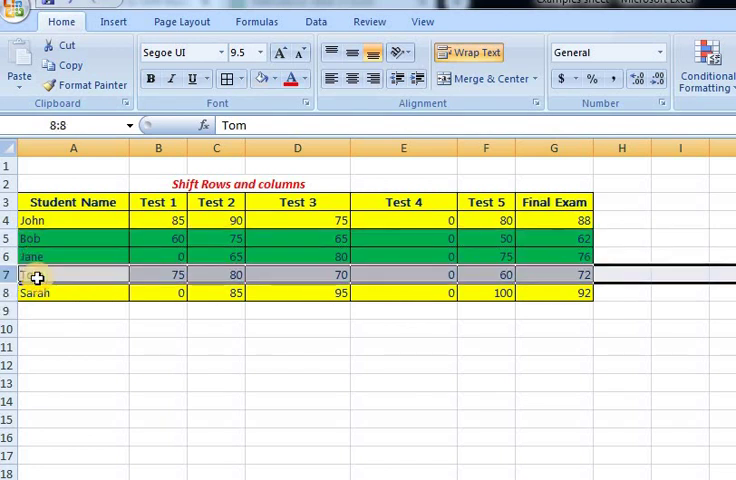
- Move Sarah's row up between Bob and Jane, into row 6
{"action": "left_click", "coordinate": [85, 259]}
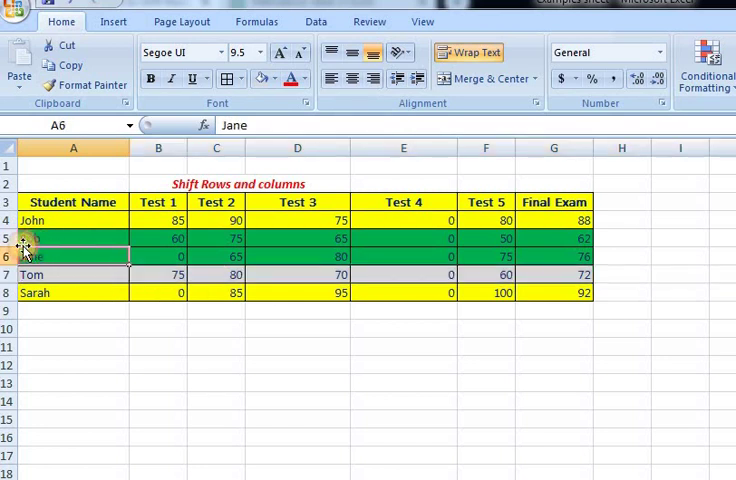
{"action": "left_click", "coordinate": [10, 293]}
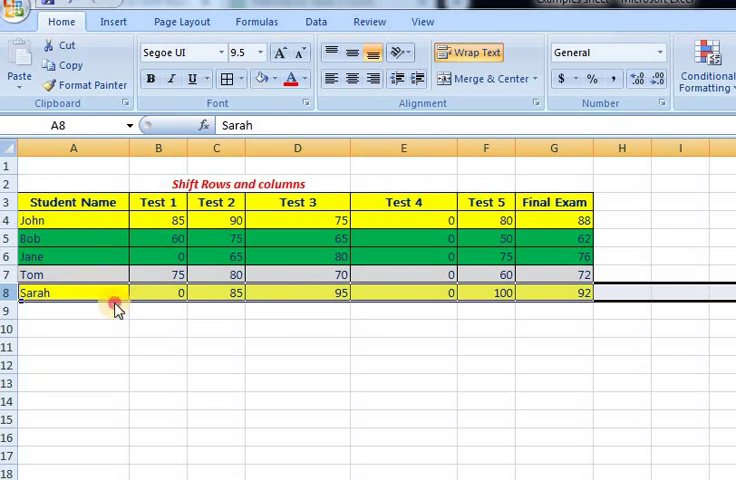
{"action": "left_click_drag", "start_coordinate": [115, 306], "coordinate": [128, 248]}
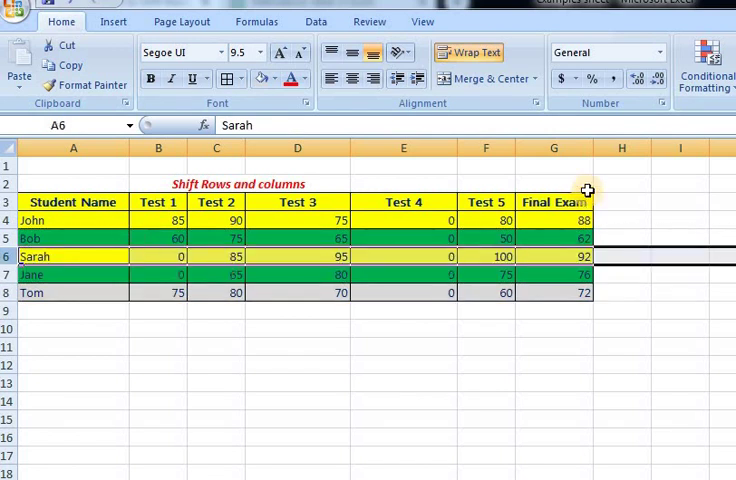
- Move the Final Exam column from G into column B, beside Student Name
{"action": "left_click", "coordinate": [556, 148]}
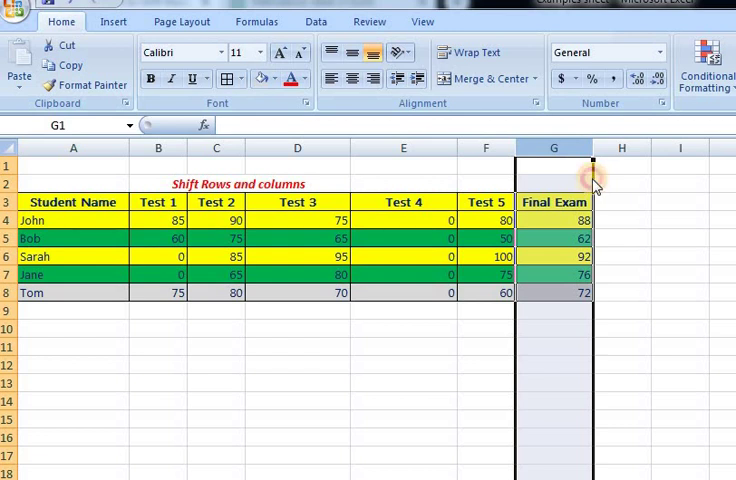
{"action": "left_click_drag", "start_coordinate": [594, 184], "coordinate": [428, 184]}
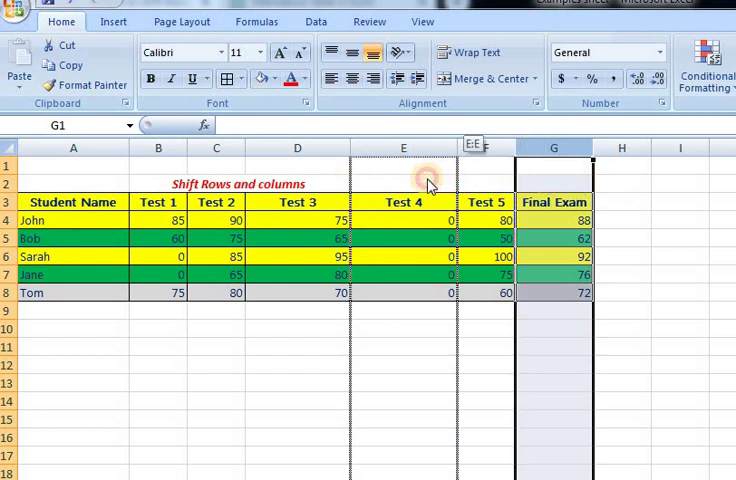
{"action": "mouse_move", "coordinate": [428, 184]}
{"action": "left_mouse_down"}
{"action": "mouse_move", "coordinate": [158, 185]}
{"action": "mouse_move", "coordinate": [156, 178]}
{"action": "left_mouse_up"}
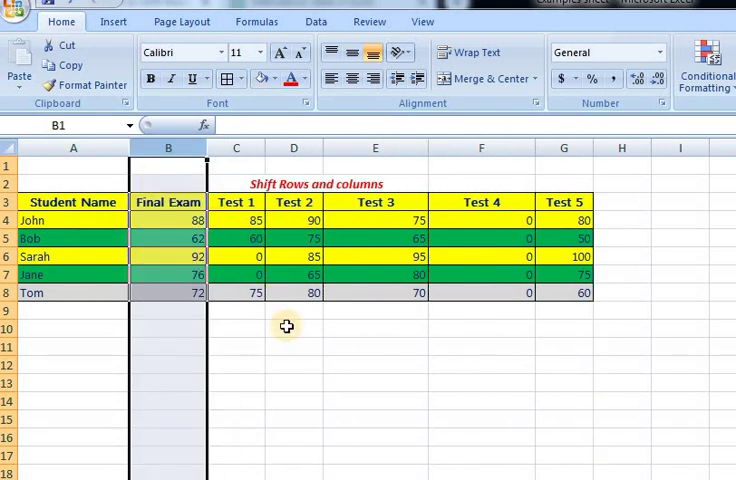